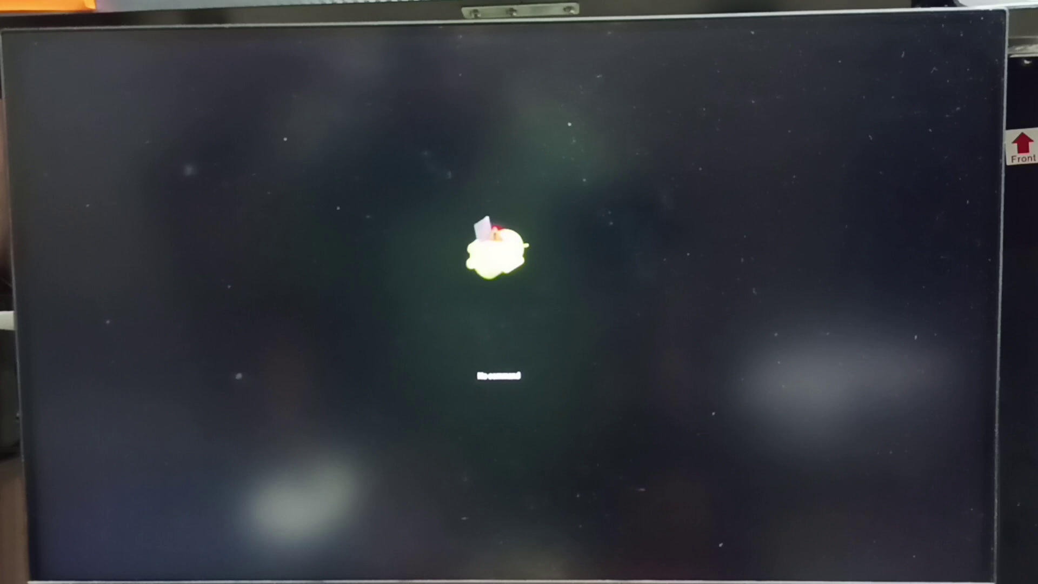
Bring up the Android Recovery options menu from the No command screen.
key("Up")
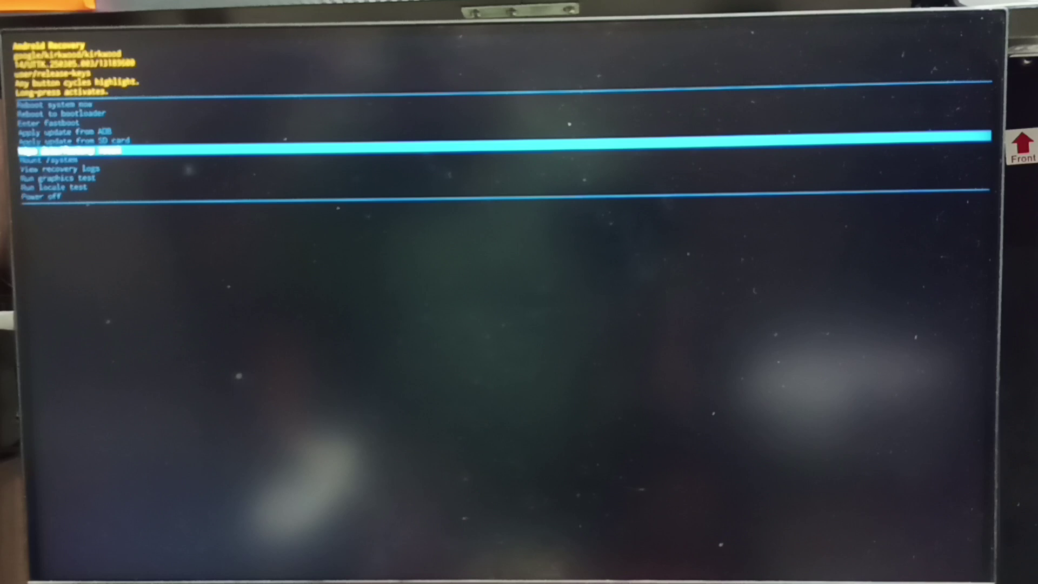
Activate the highlighted 'Wipe data/factory reset' option.
key("Return")
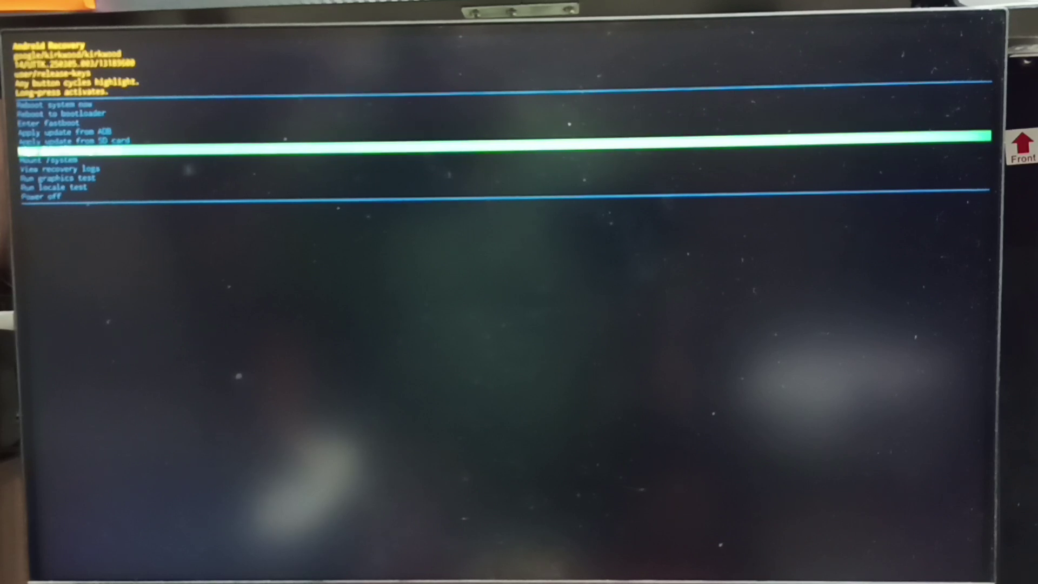